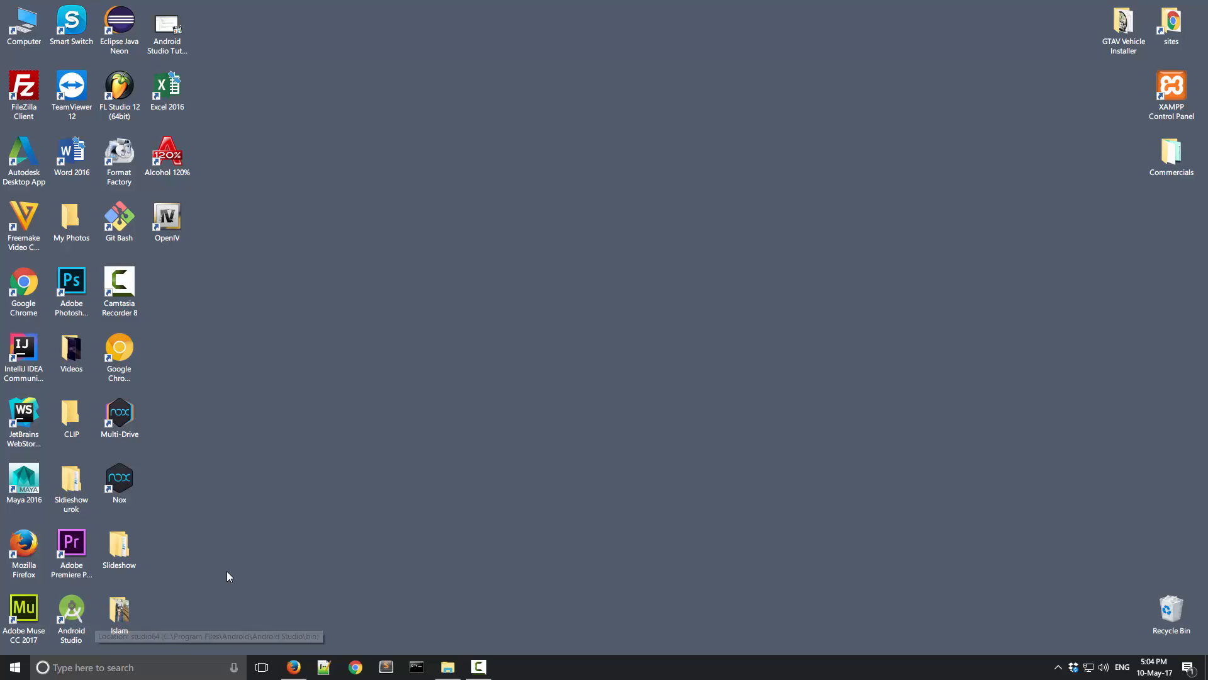
Step: Examine the contents of the jdk1.8.0_101 folder under C:\Program Files\Java and minimize the folder window
double_click(37, 35)
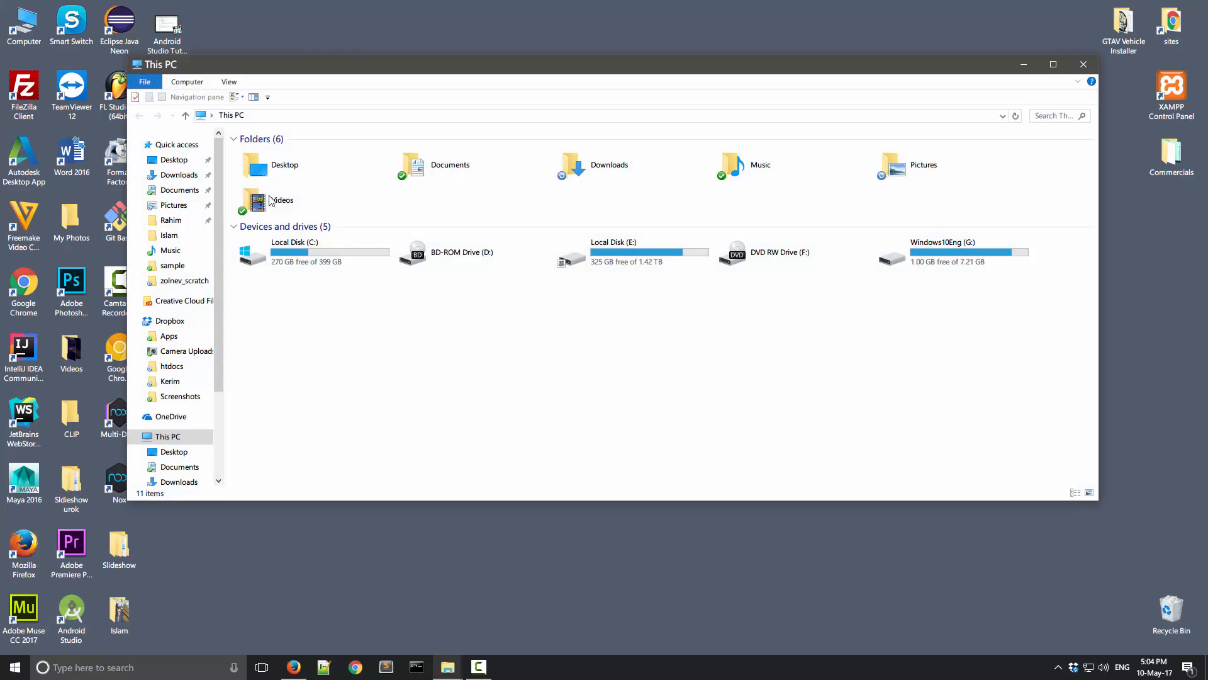
double_click(287, 244)
double_click(287, 159)
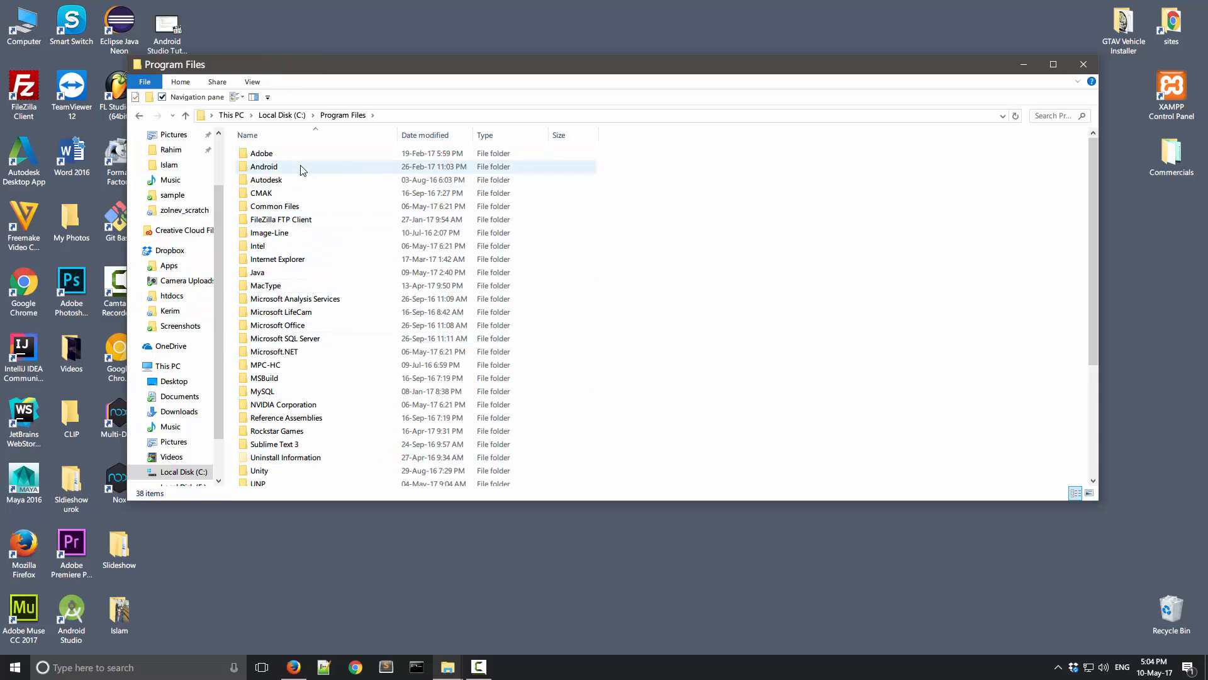
double_click(263, 273)
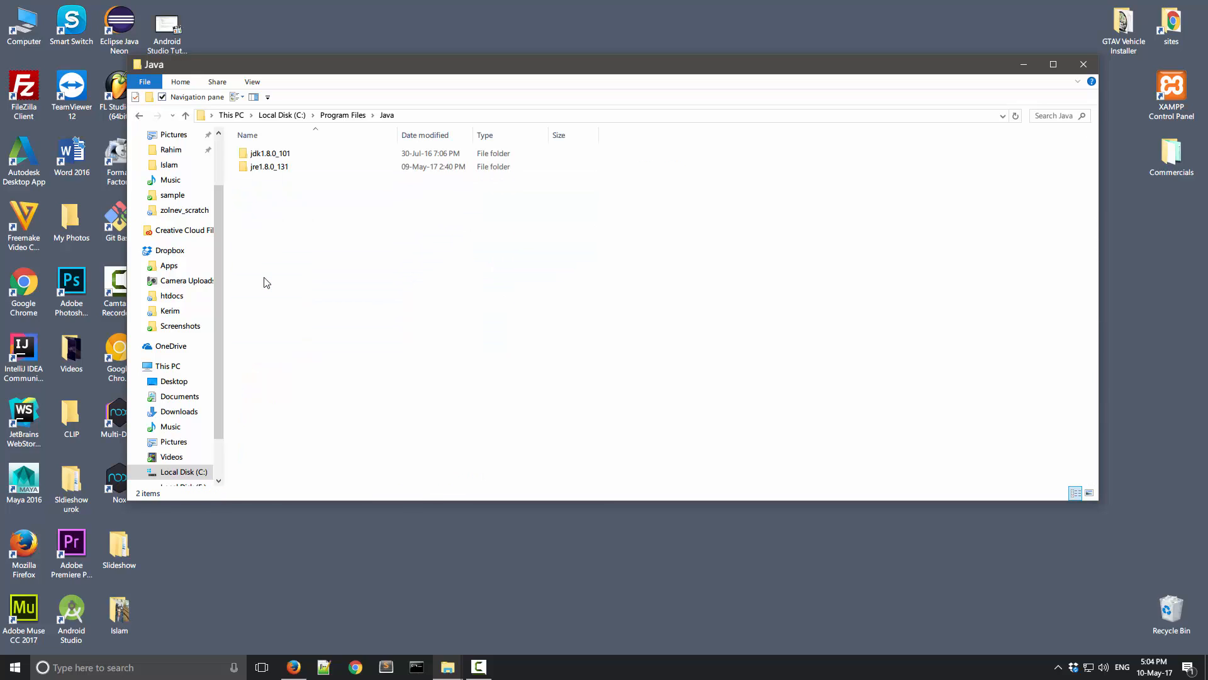
left_click(282, 157)
double_click(282, 157)
left_click_drag(332, 373, 580, 166)
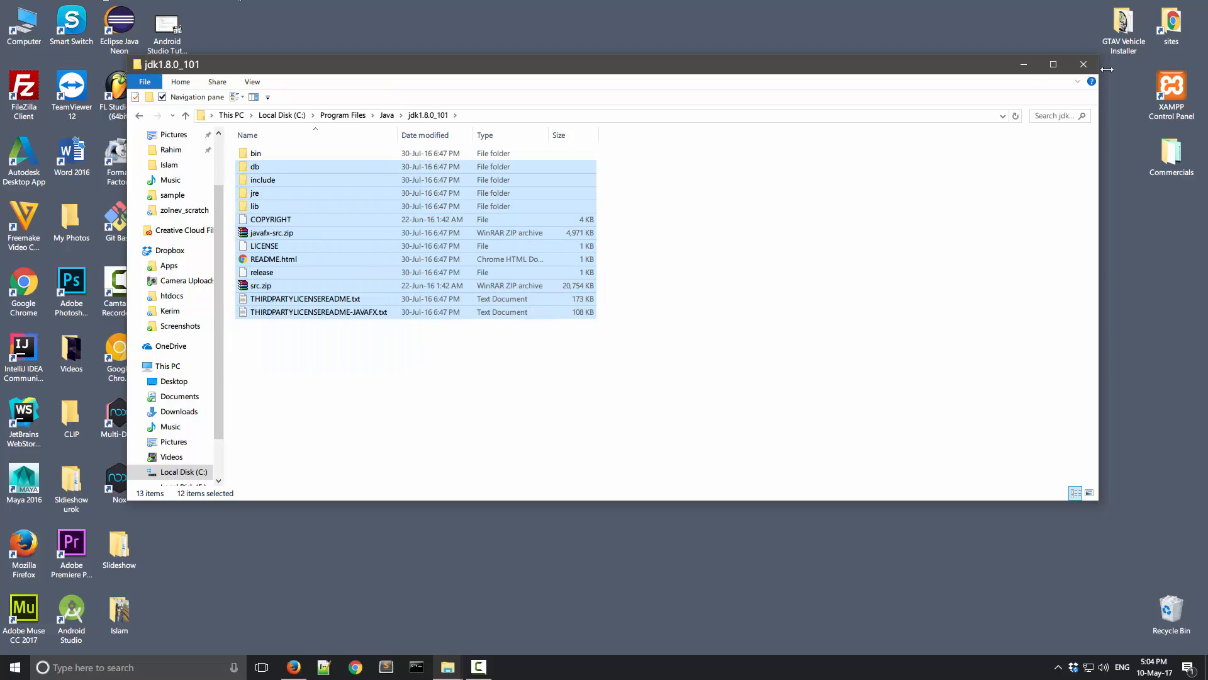
left_click(1025, 64)
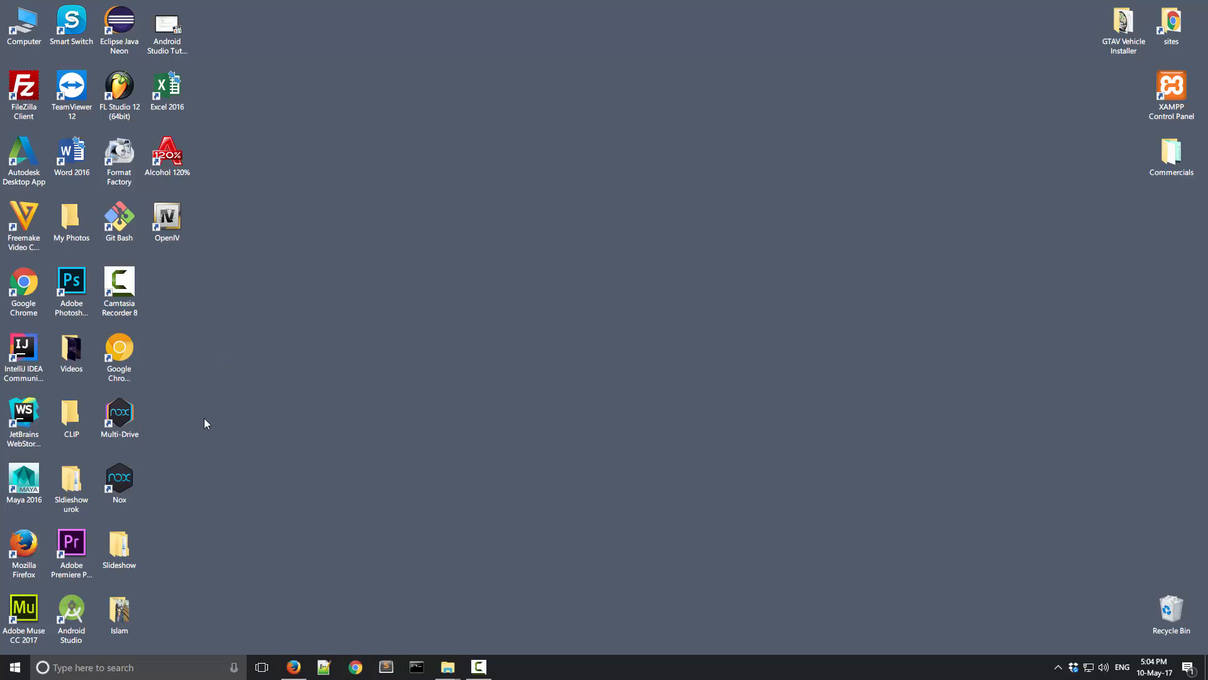
Step: Launch Android Studio and open the SDK Manager from its welcome window
double_click(79, 614)
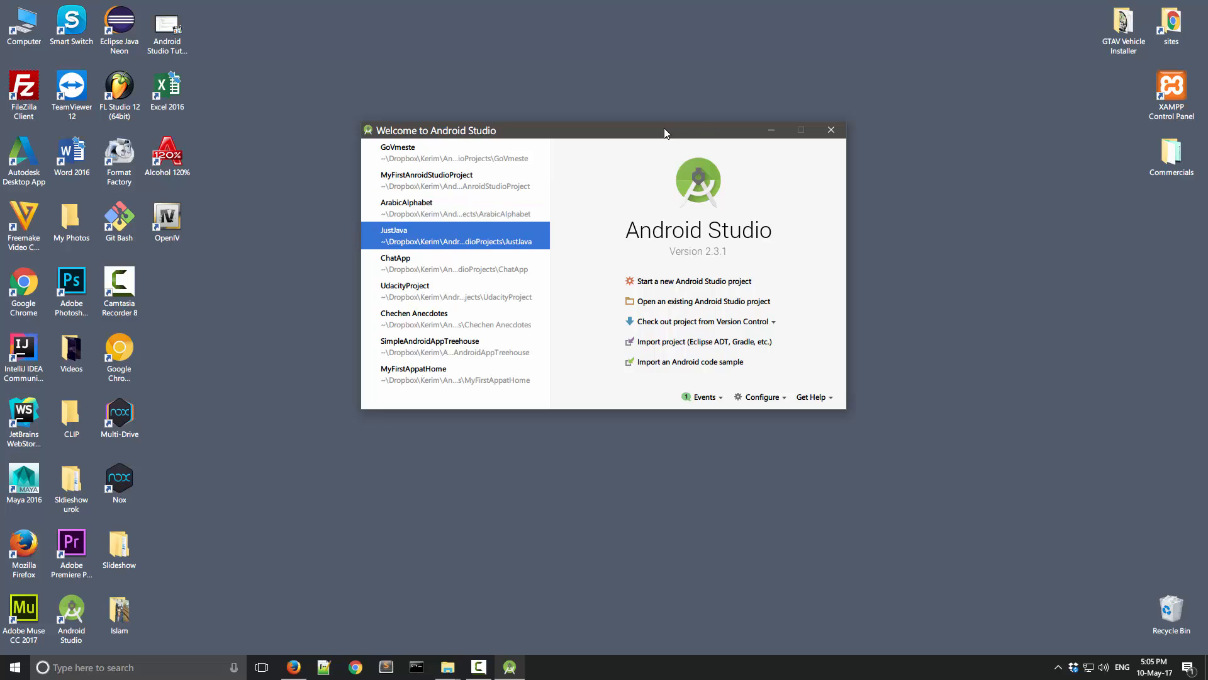
left_click_drag(666, 129, 663, 124)
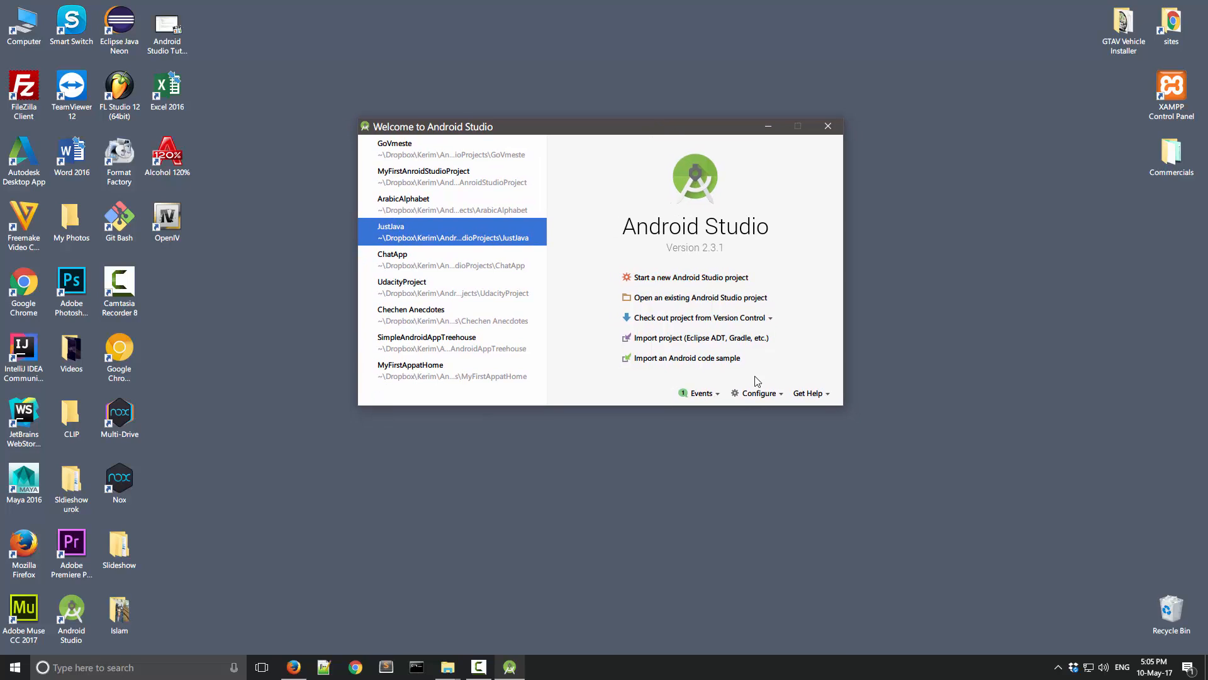
left_click(758, 394)
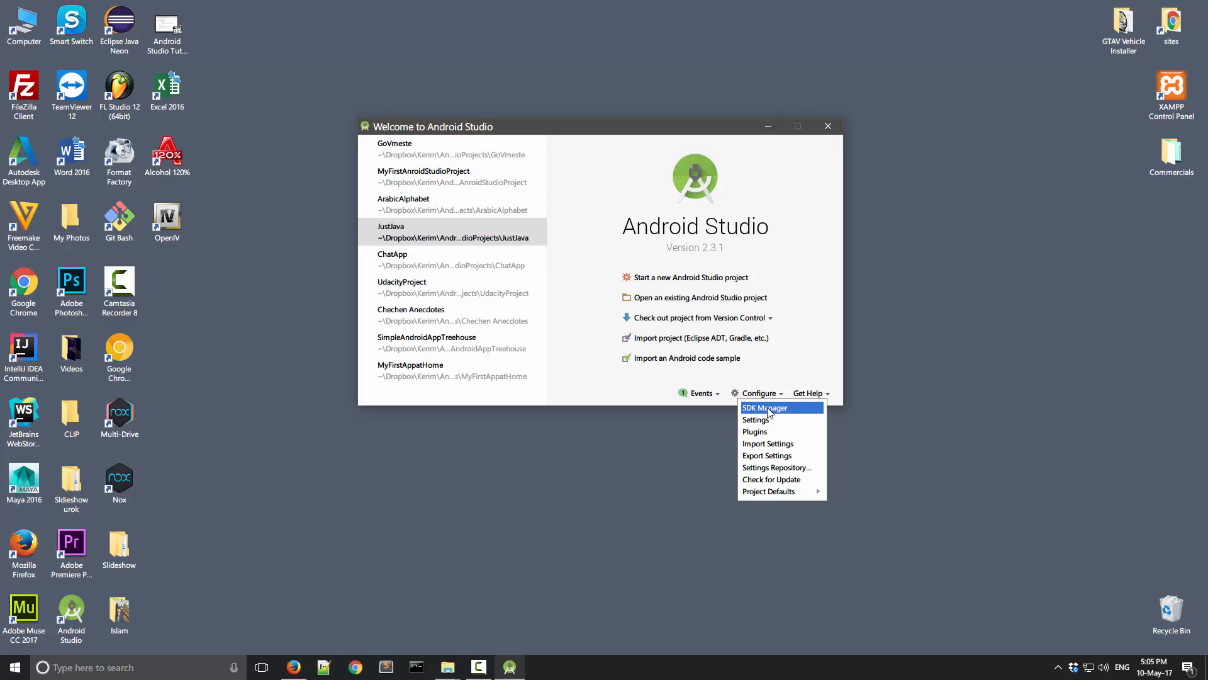
left_click(767, 409)
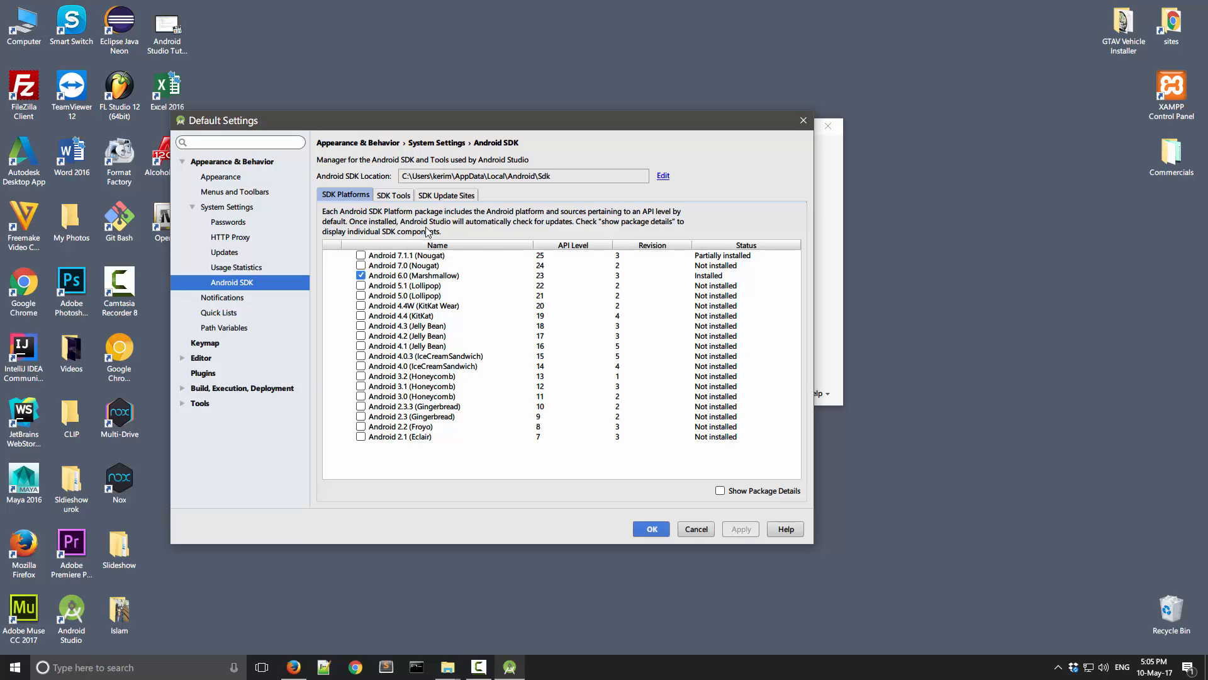
Step: Examine the SDK platform entries for Android 6.0 (Marshmallow), Android 7.0 and 7.1.1 (Nougat), and Android 5.1 (Lollipop)
left_click(418, 278)
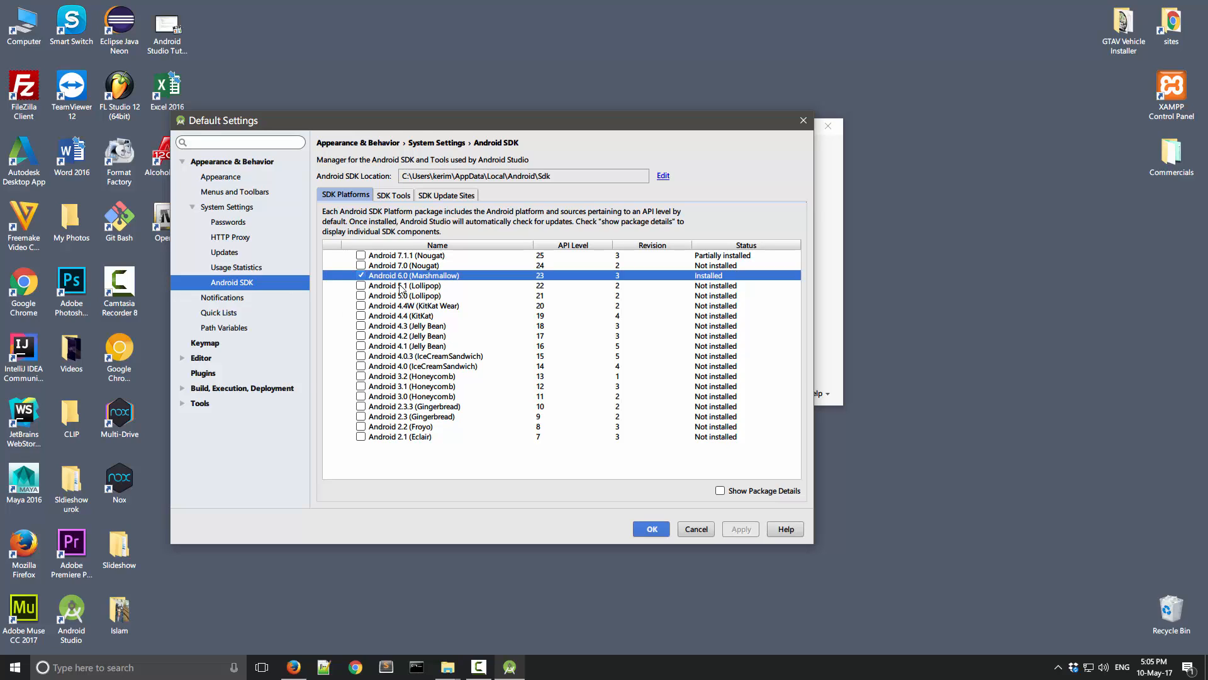
left_click(540, 278)
left_click(438, 265)
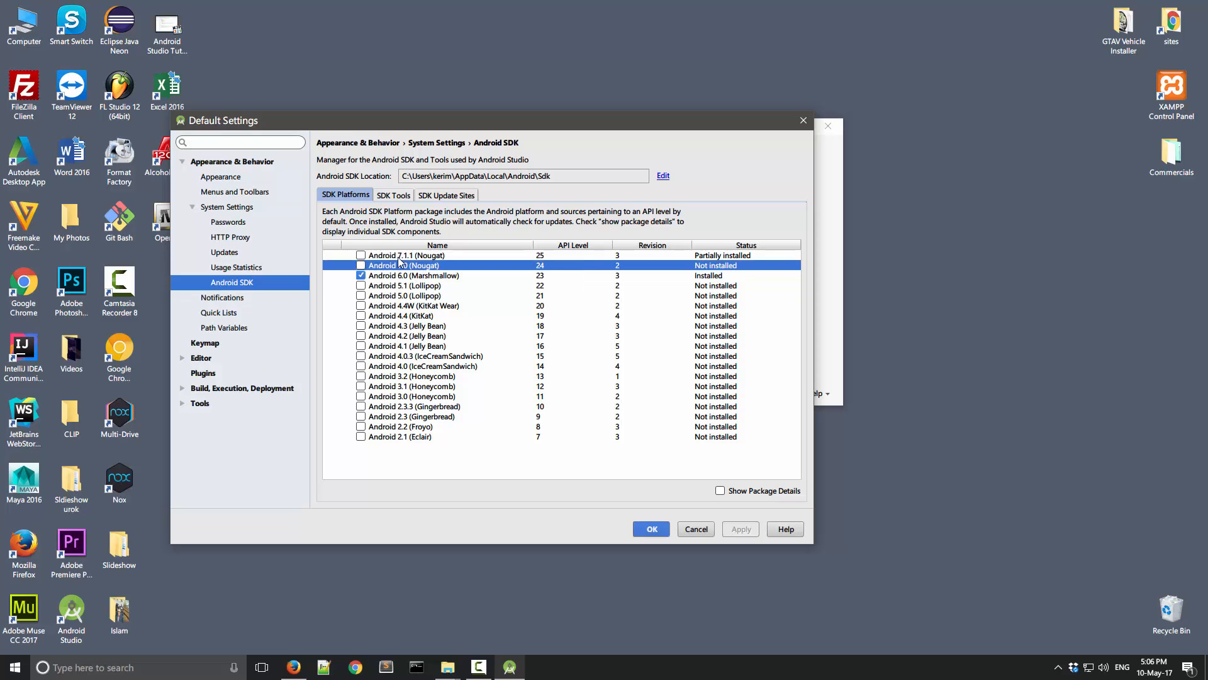
left_click(406, 258)
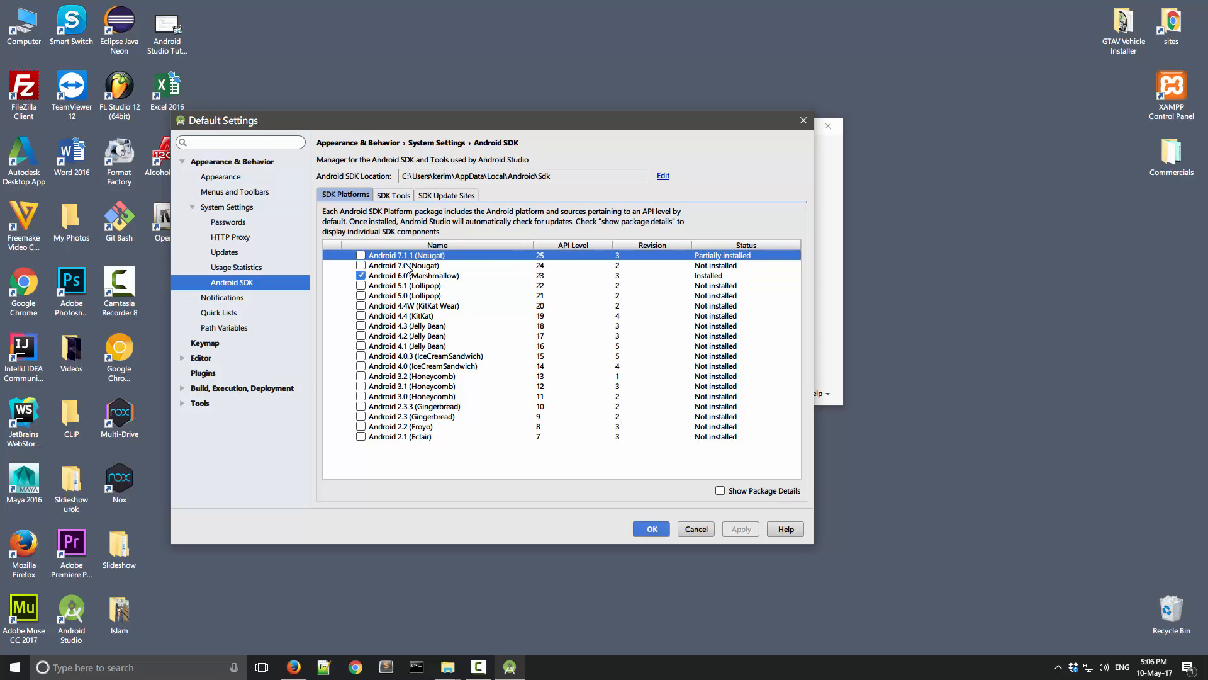
left_click(413, 276)
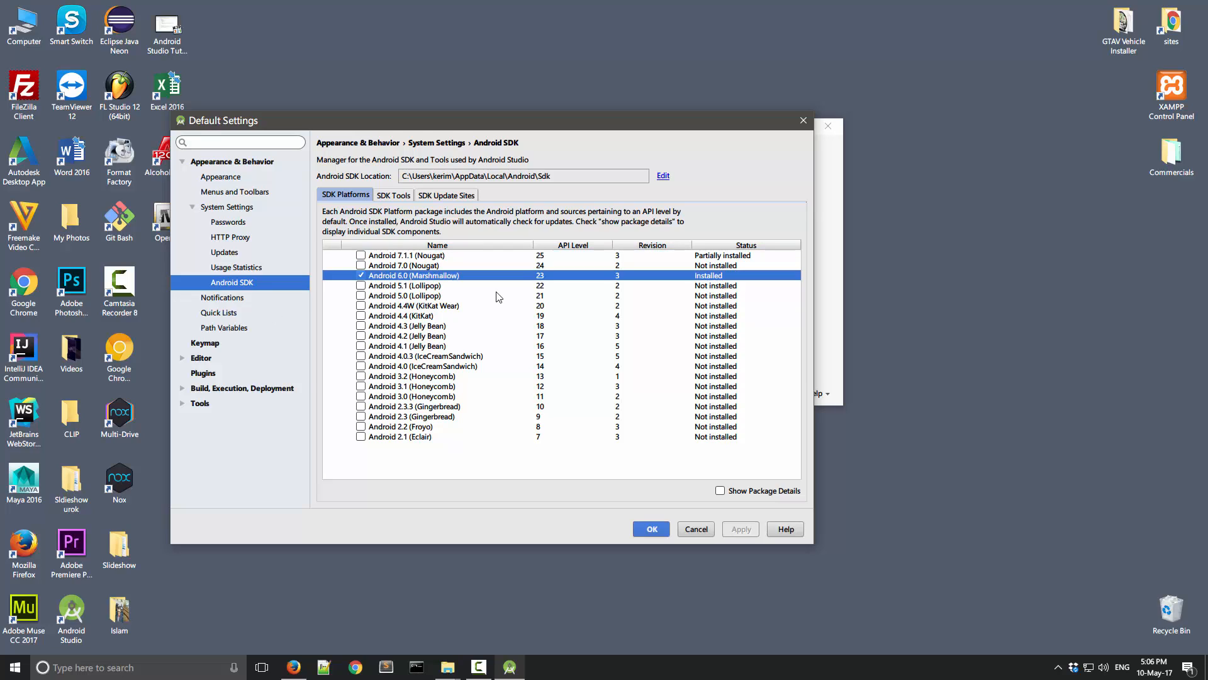
left_click(440, 287)
left_click(412, 276)
Step: Enlarge the settings window and review the SDK tools, including GPU Debugging tools, Android Emulator, Platform-Tools, Documentation, Google USB Driver and the HAXM installer
left_click(395, 195)
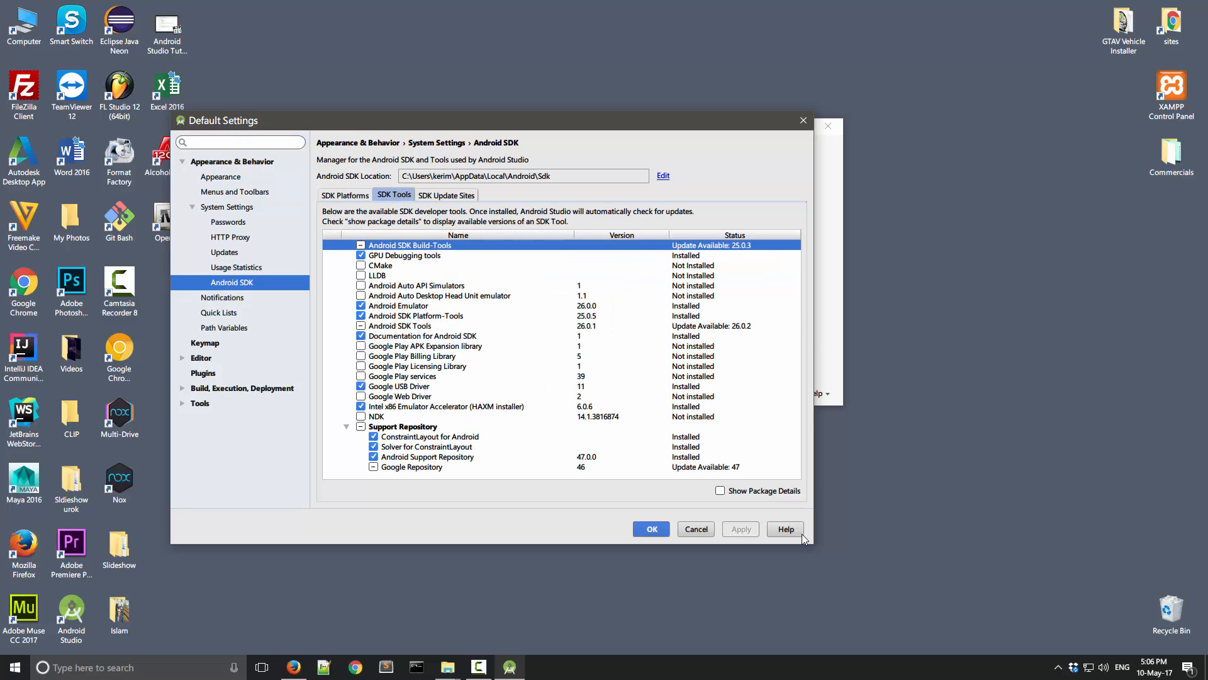
left_click_drag(811, 543, 854, 616)
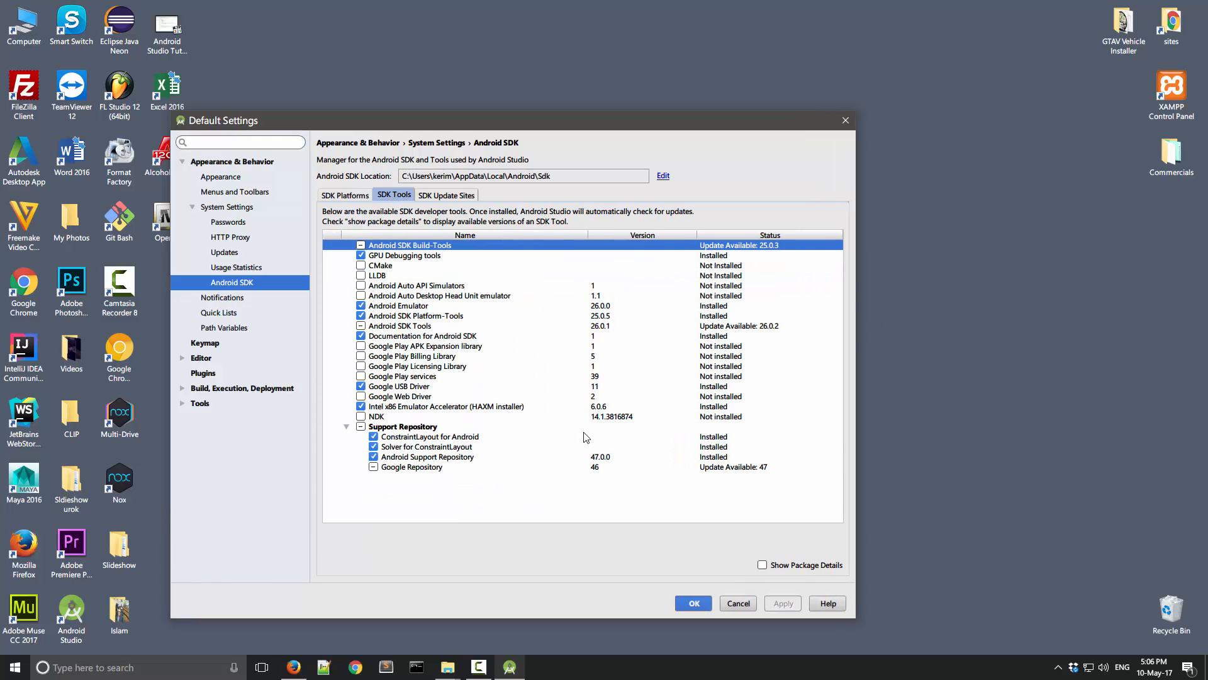
left_click(393, 257)
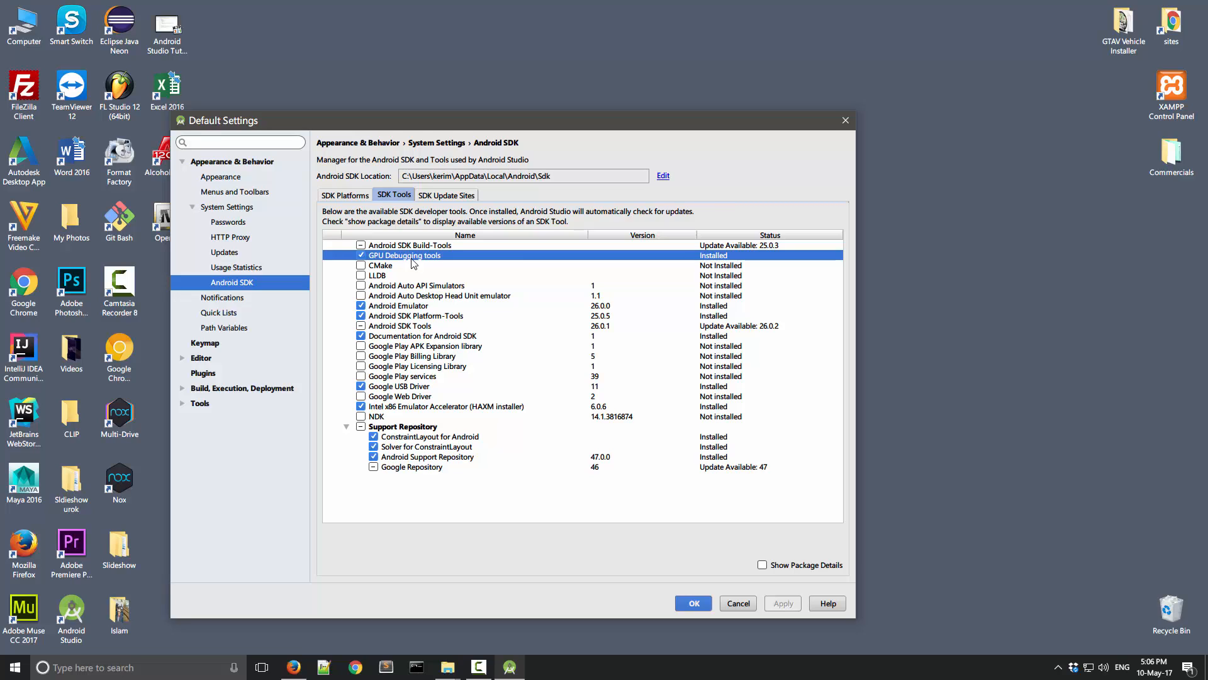
left_click(415, 308)
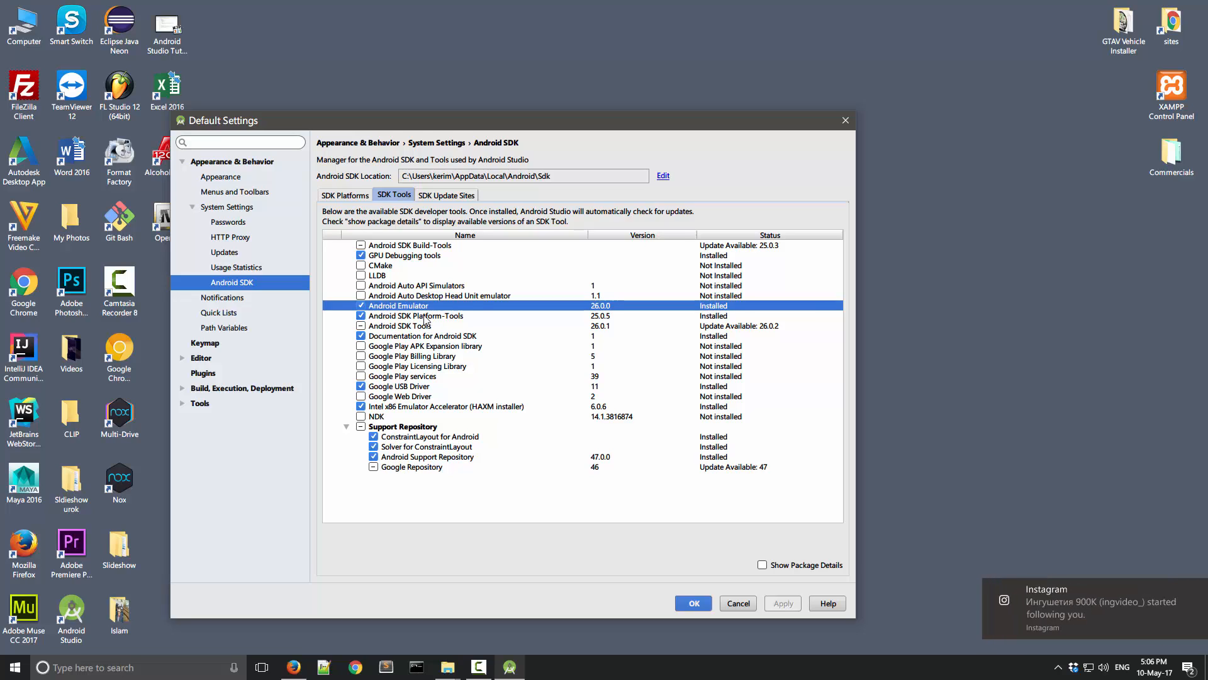
left_click(413, 317)
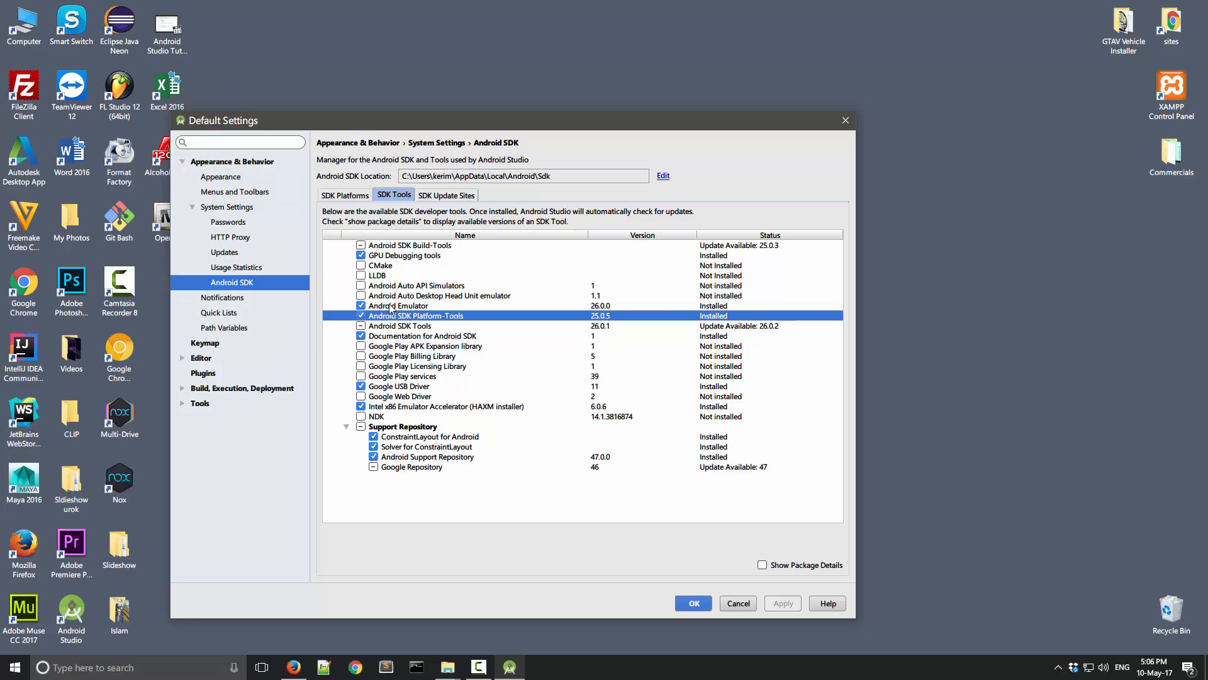
left_click(427, 336)
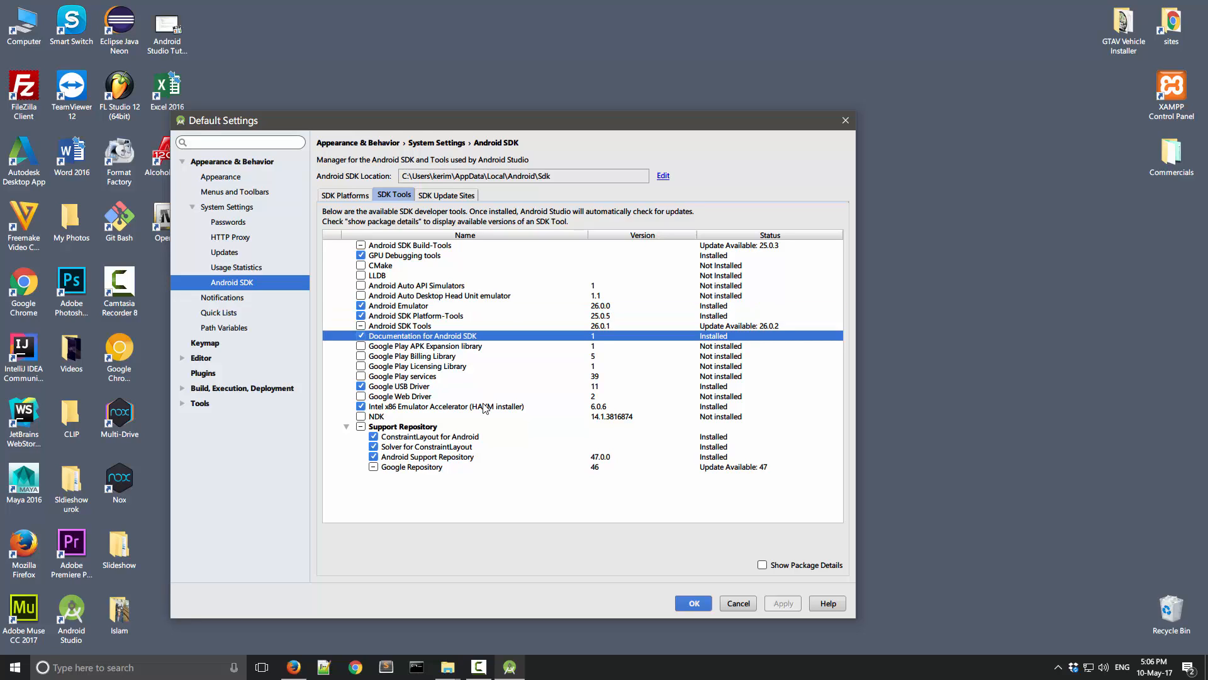
left_click(409, 387)
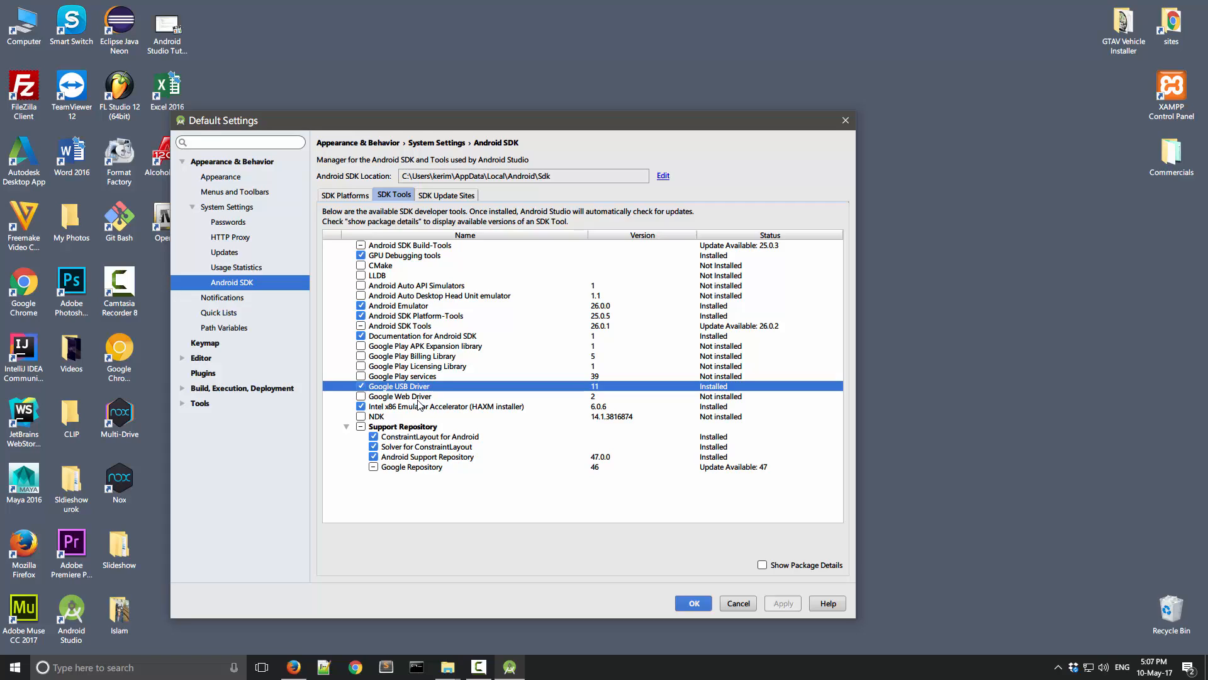
left_click(416, 412)
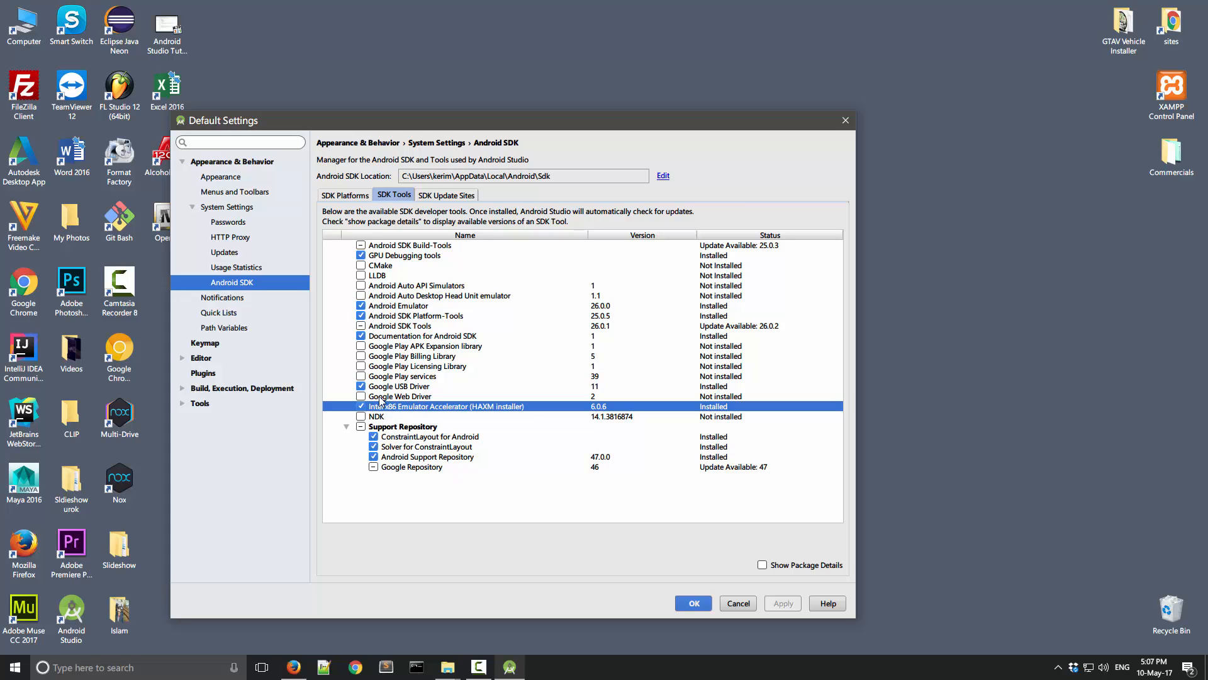
Step: Check the SDK update sites, recheck the Android SDK Platform-Tools and Documentation entries, and close the settings
left_click(447, 195)
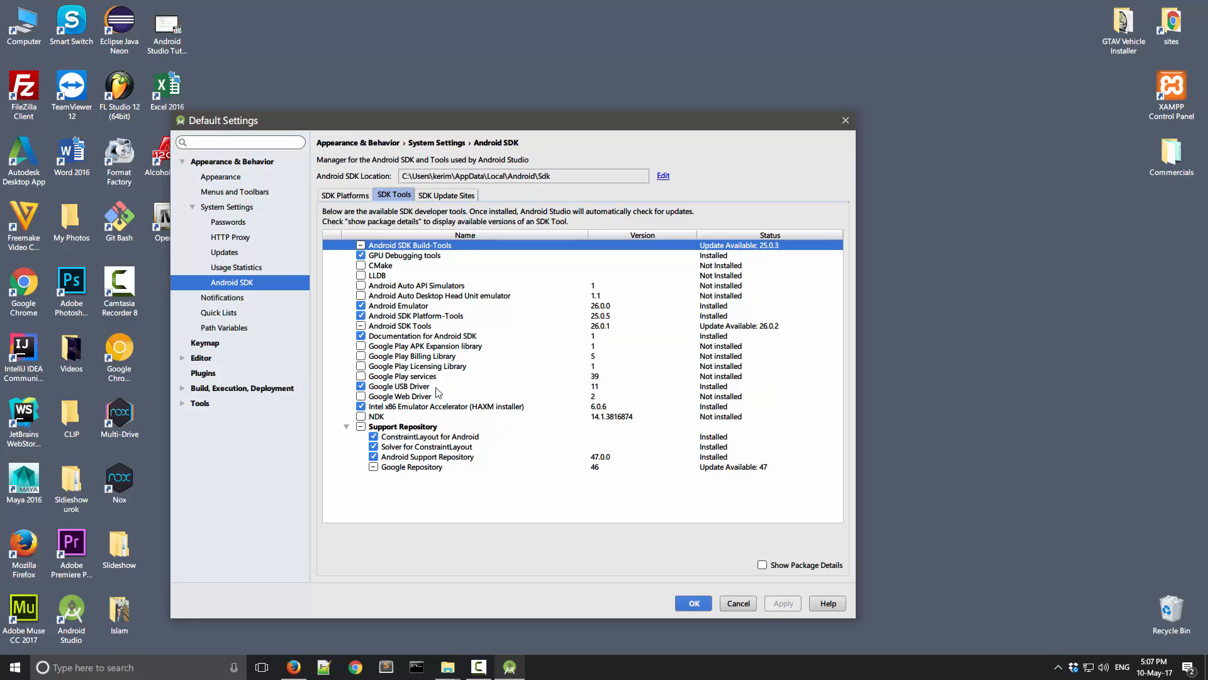
left_click(447, 337)
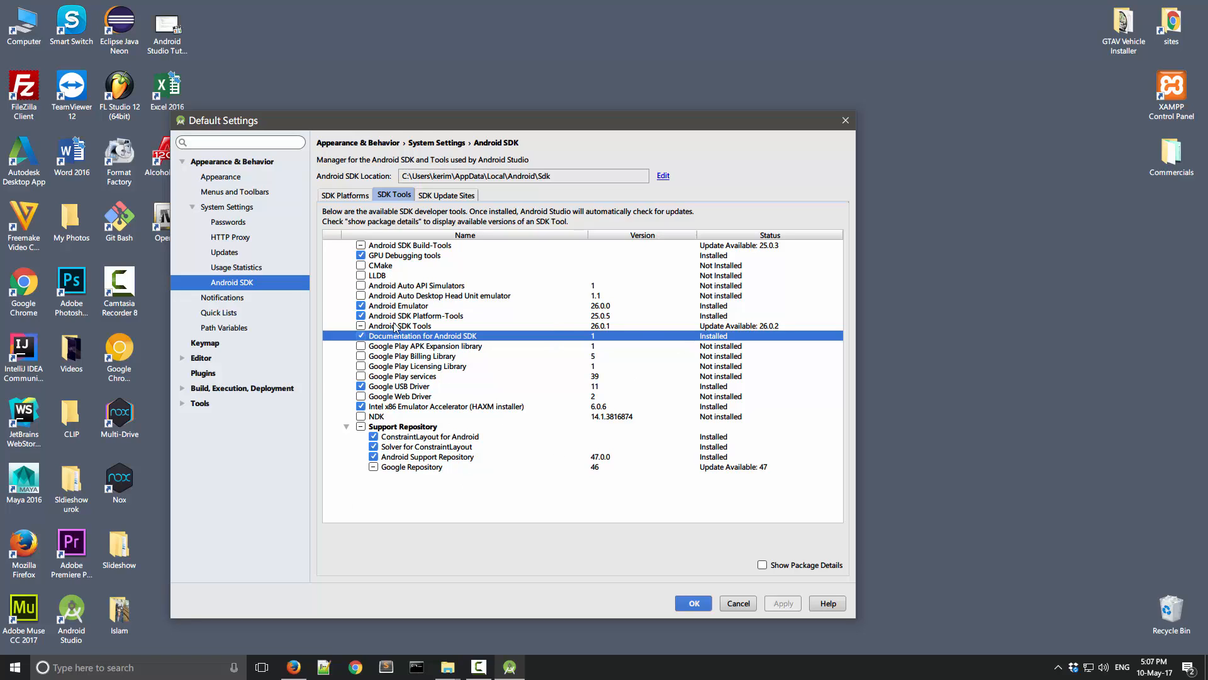
key("Up")
key("Up")
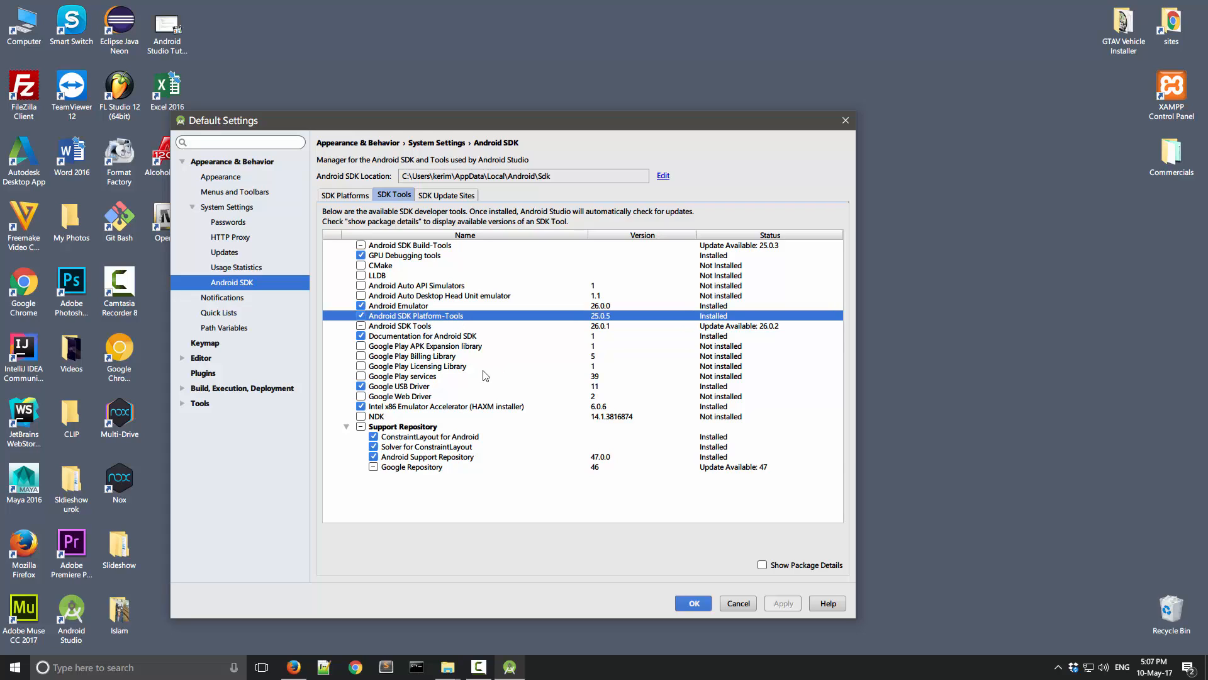
left_click(432, 339)
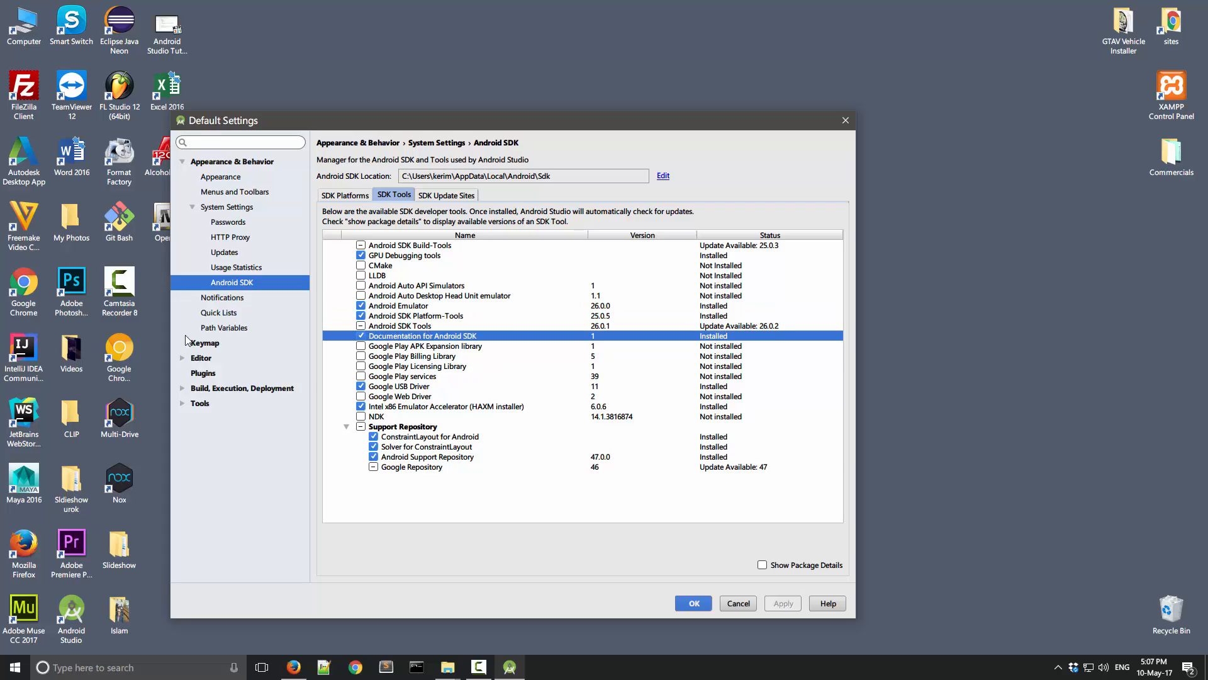
left_click(705, 603)
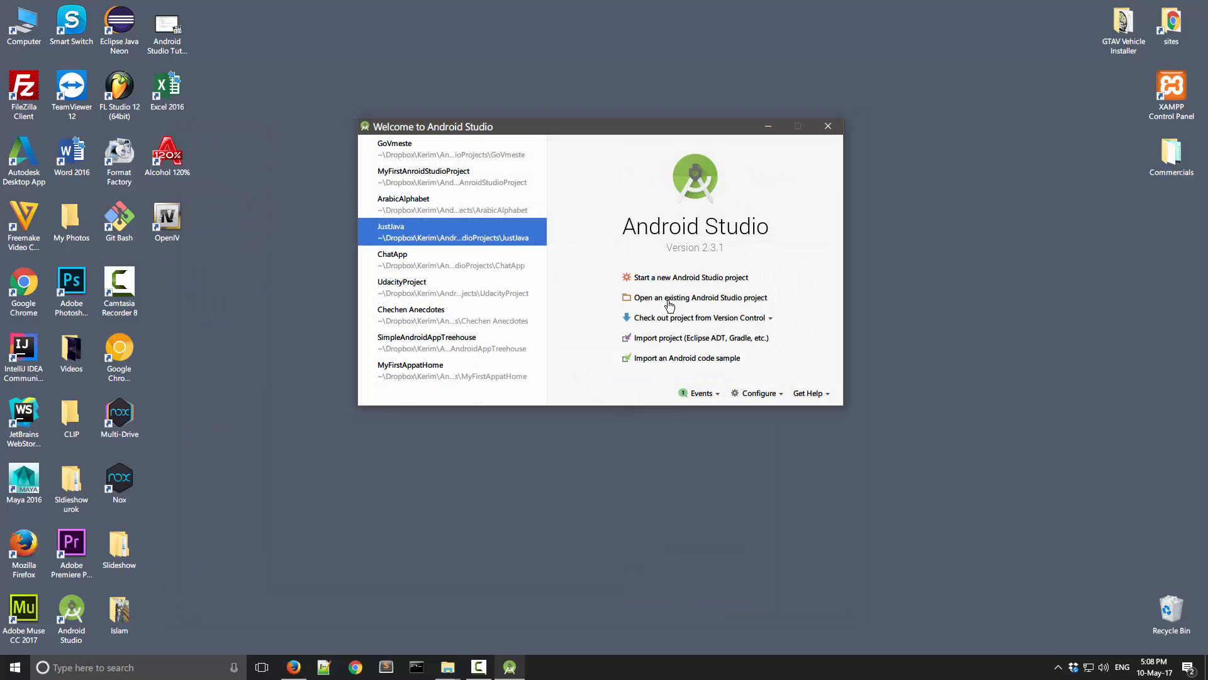